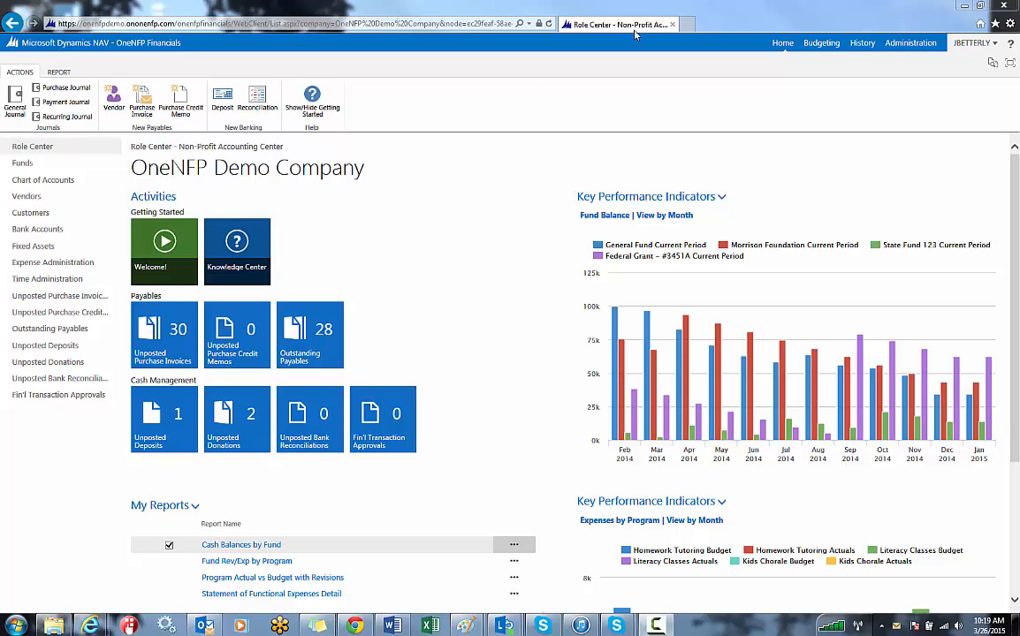
# Open the BUD VS ACT layout from the administration list of user-defined column layouts and maximize its window.
pyautogui.click(904, 53)
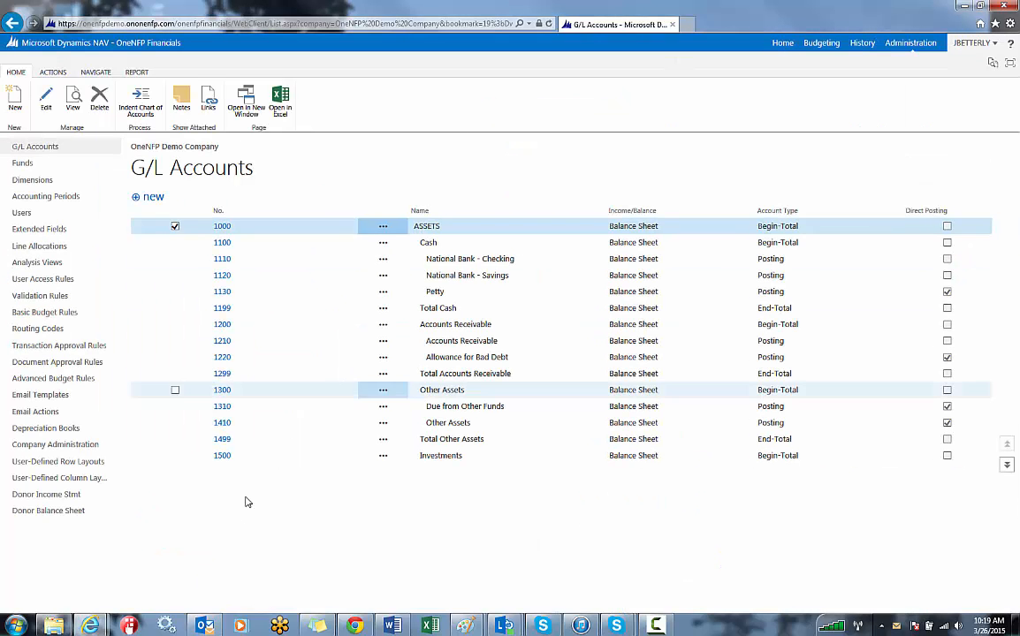
pyautogui.click(70, 477)
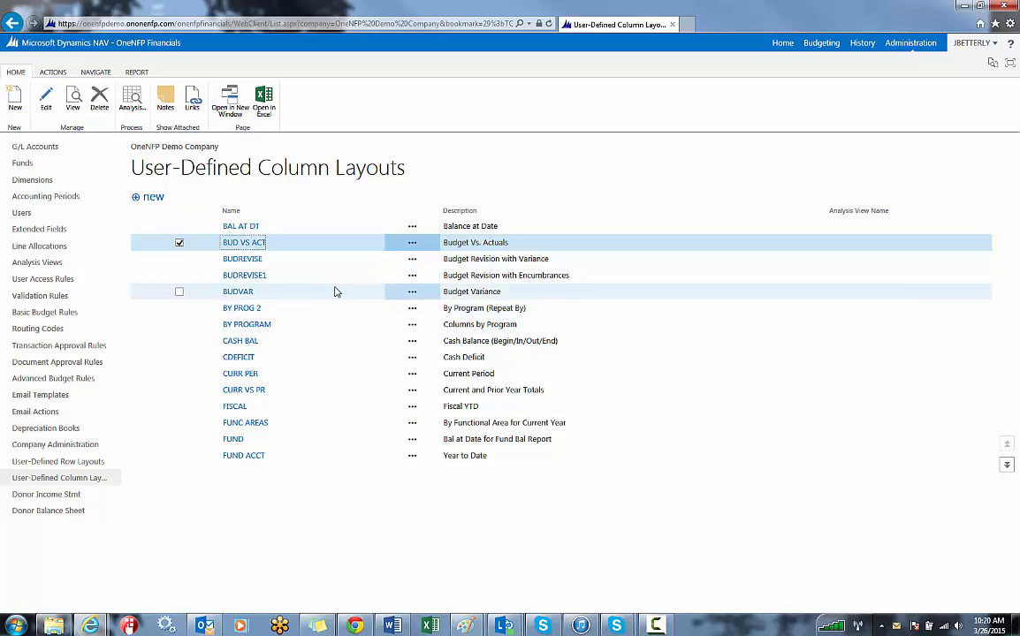
pyautogui.click(246, 249)
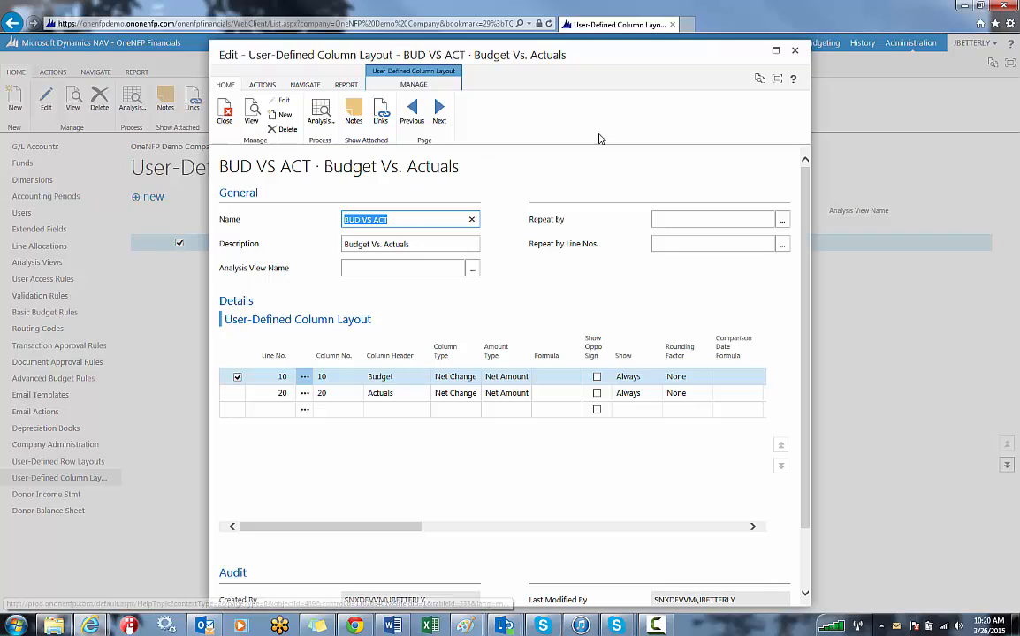
pyautogui.click(774, 54)
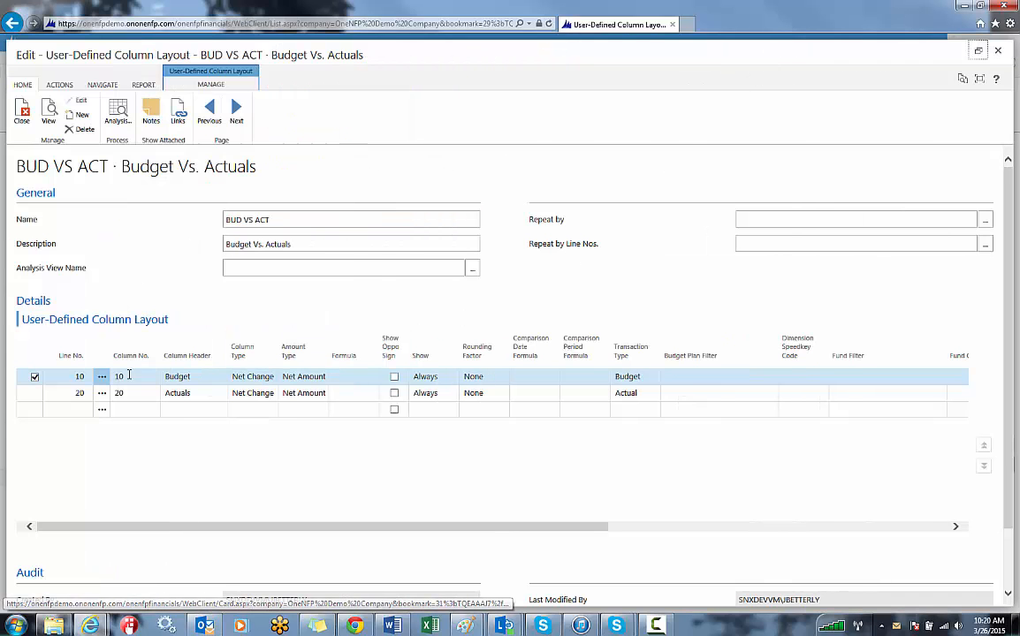
# Examine the line numbers, column numbers and column header of the Budget and Actuals lines.
pyautogui.click(63, 381)
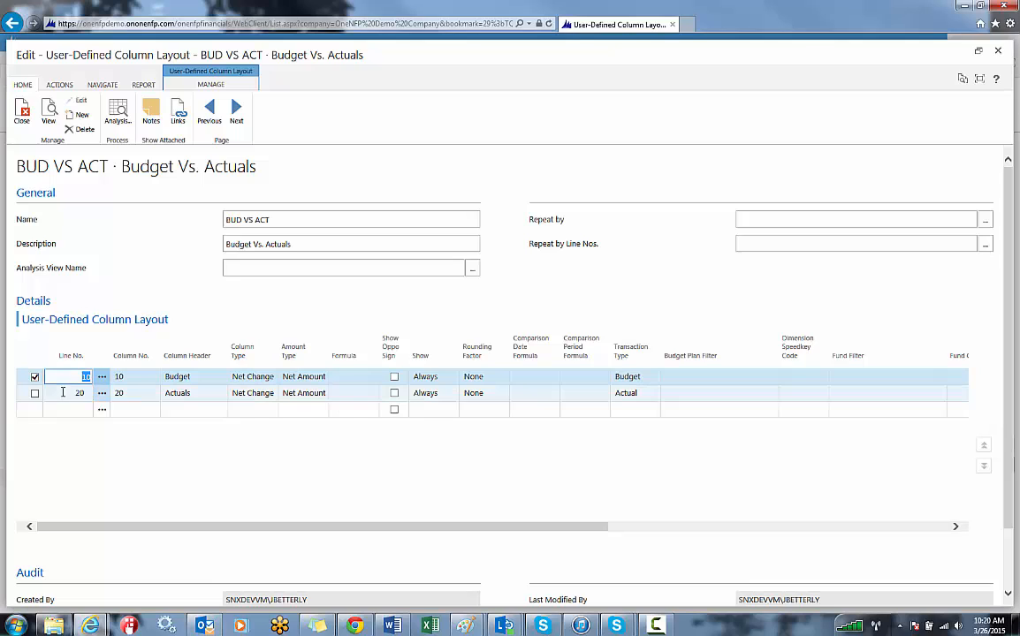
pyautogui.click(139, 378)
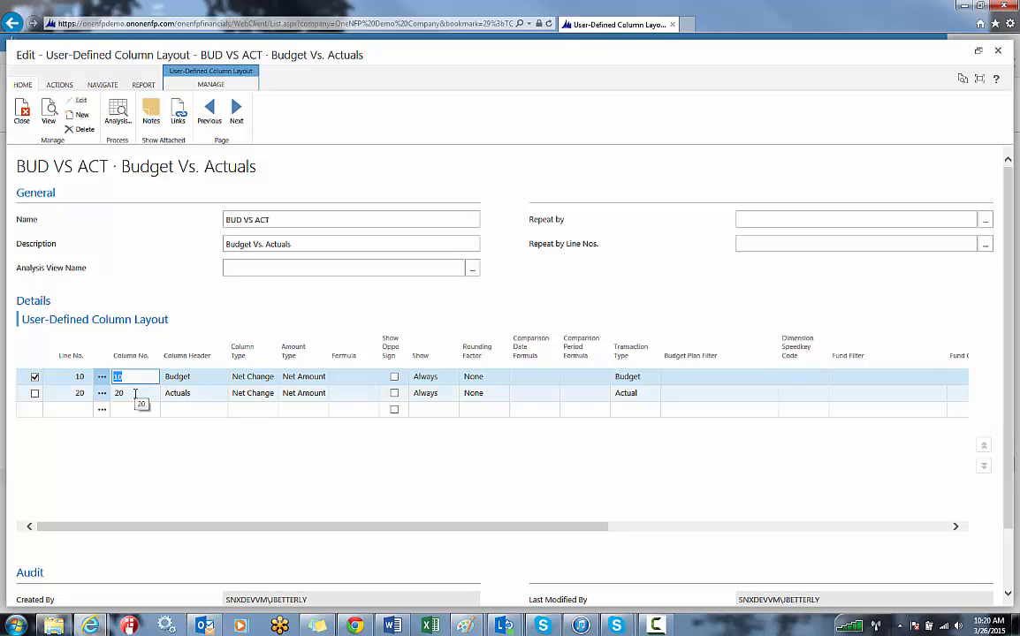
pyautogui.click(135, 393)
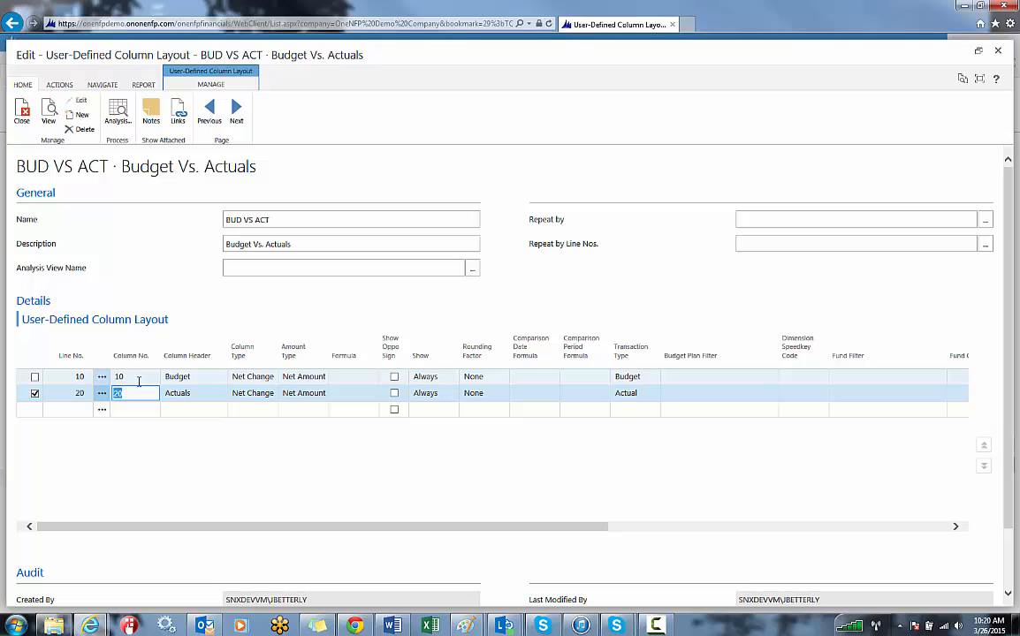
pyautogui.click(139, 380)
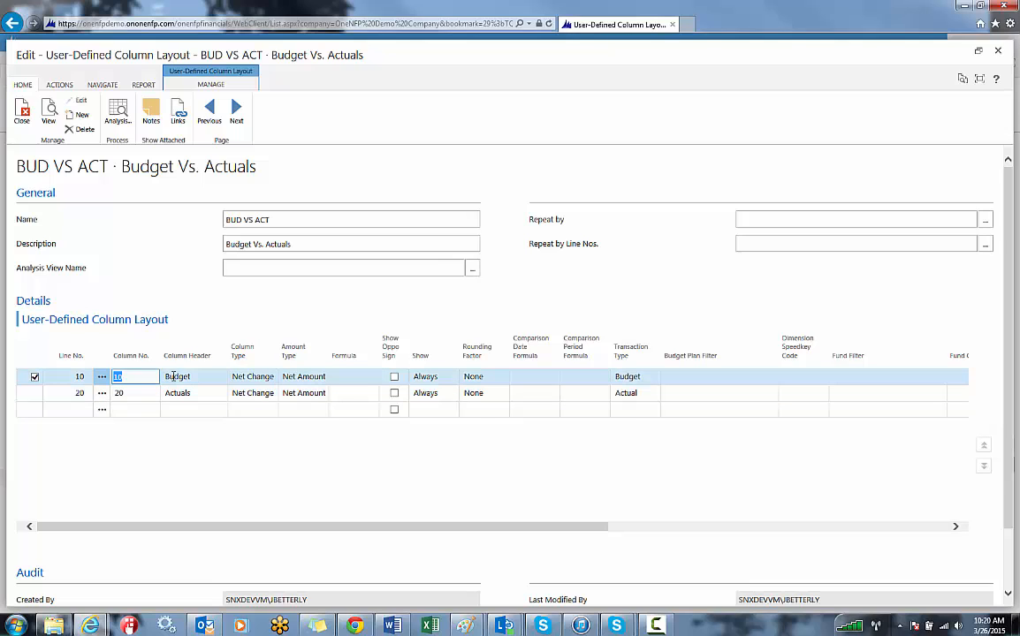
pyautogui.click(175, 380)
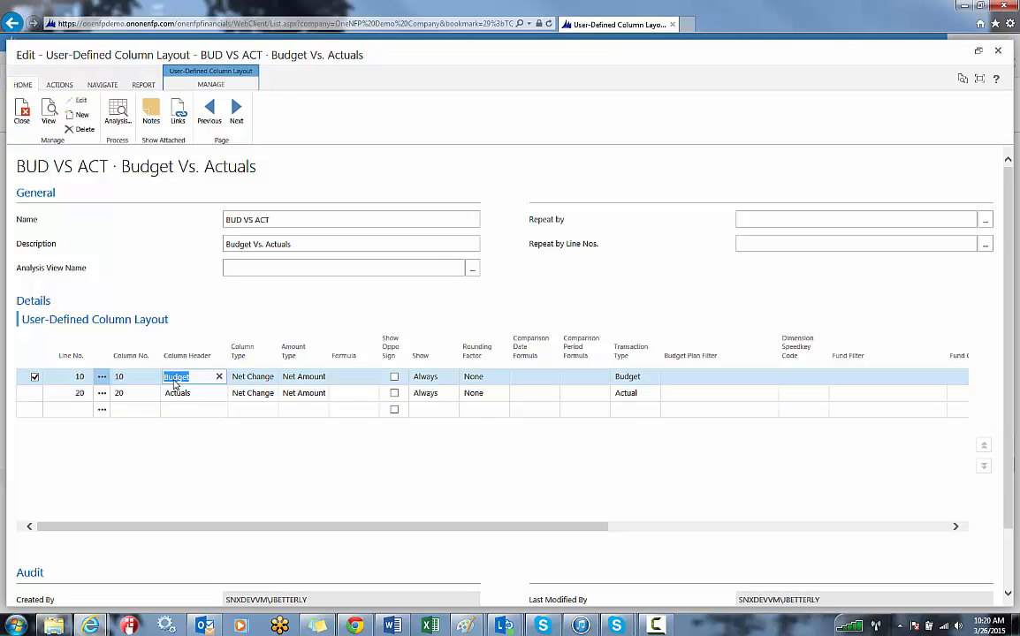
# Review the available Column Type and Amount Type options and the Formula field on the Budget line.
pyautogui.click(254, 376)
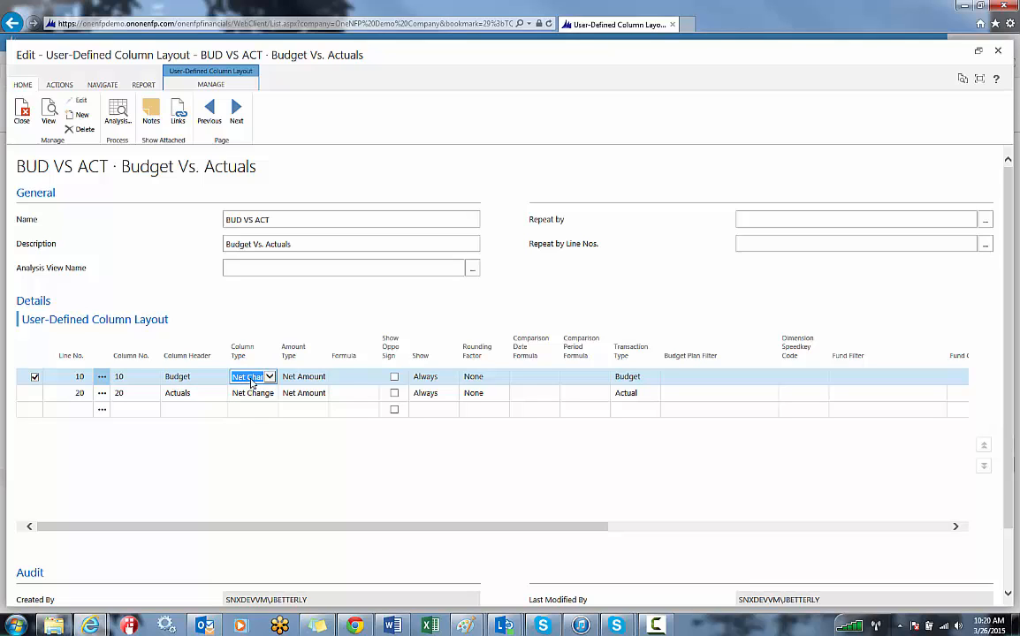
pyautogui.click(272, 376)
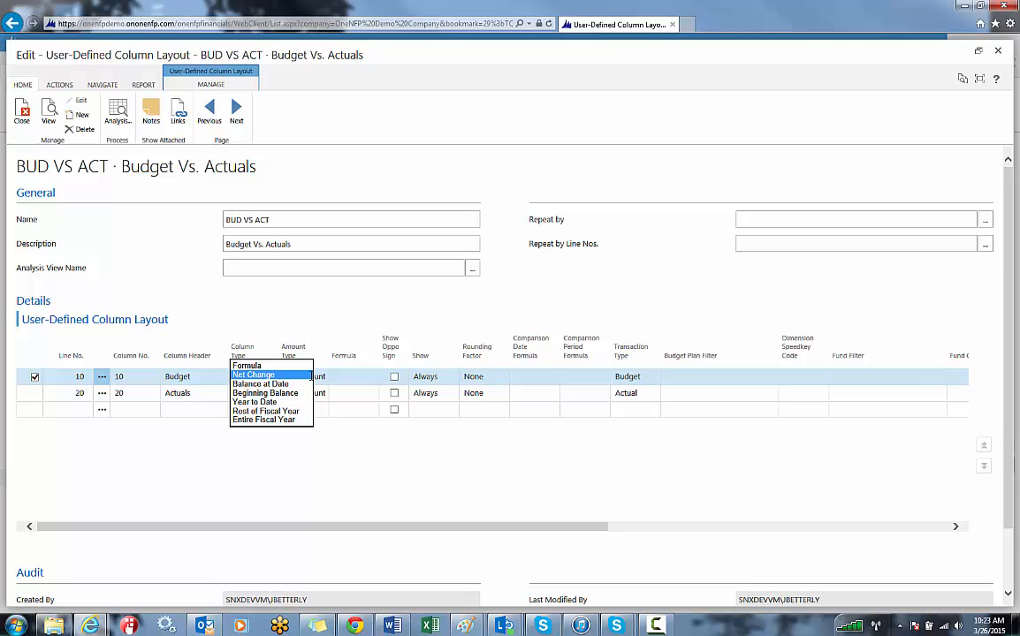
pyautogui.click(317, 376)
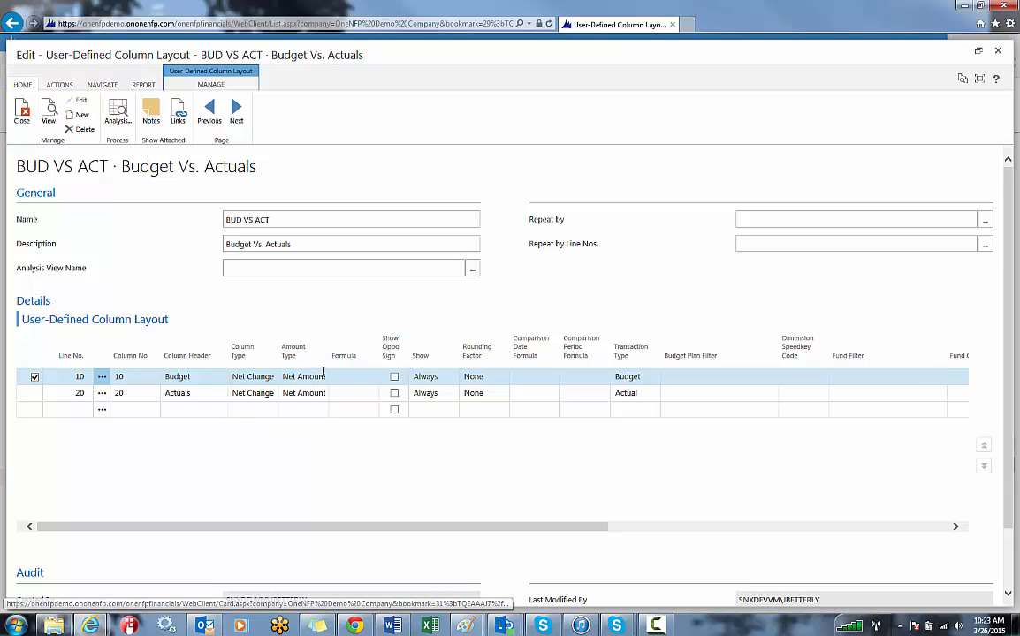
pyautogui.click(326, 376)
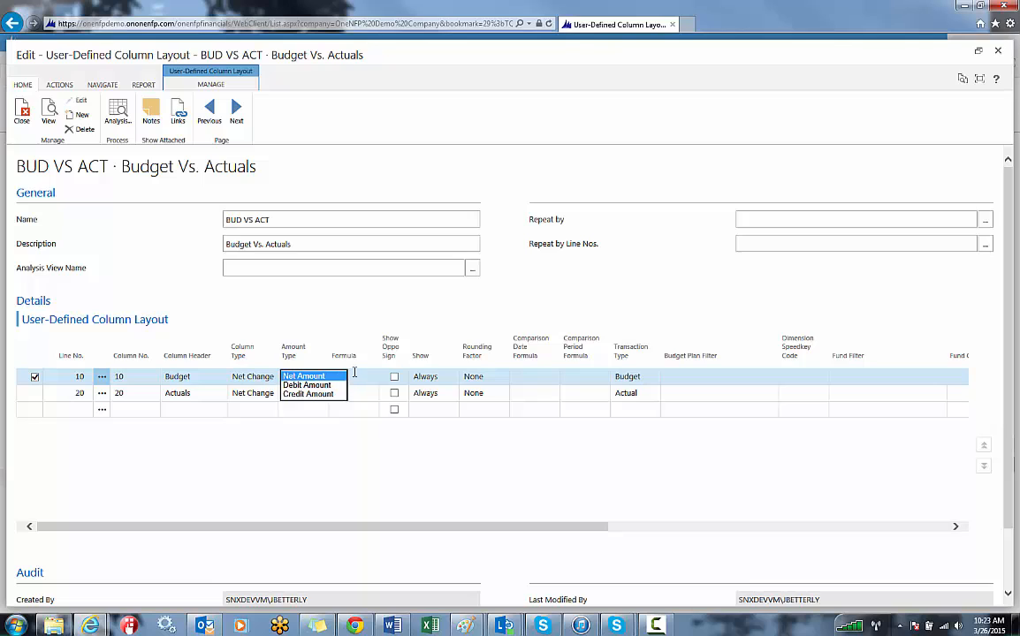
pyautogui.click(354, 376)
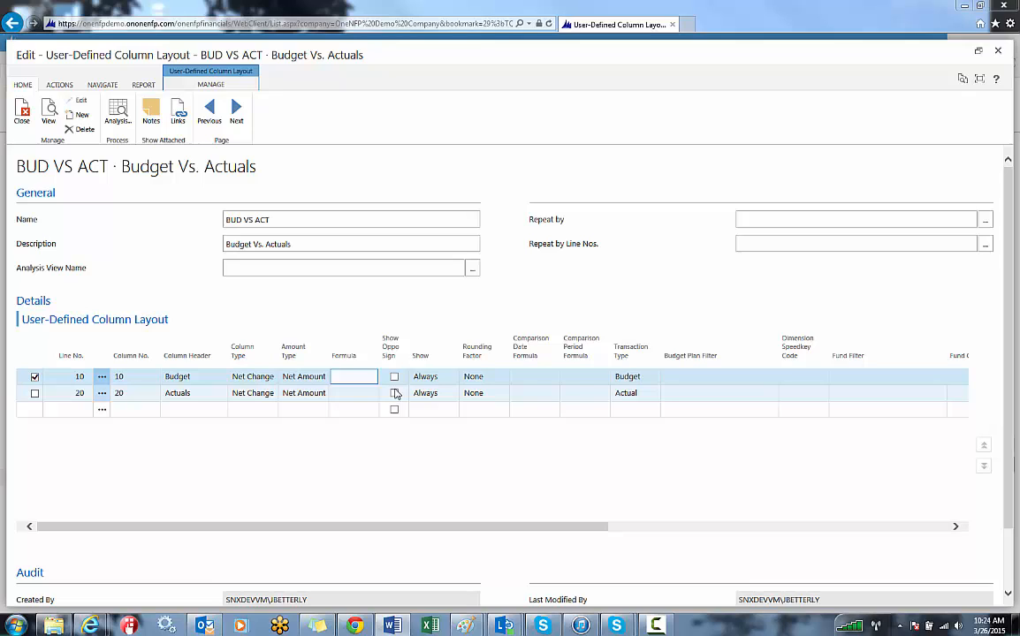
# Review the Show and Rounding Factor options and the Comparison Date Formula field on the Budget line.
pyautogui.click(427, 377)
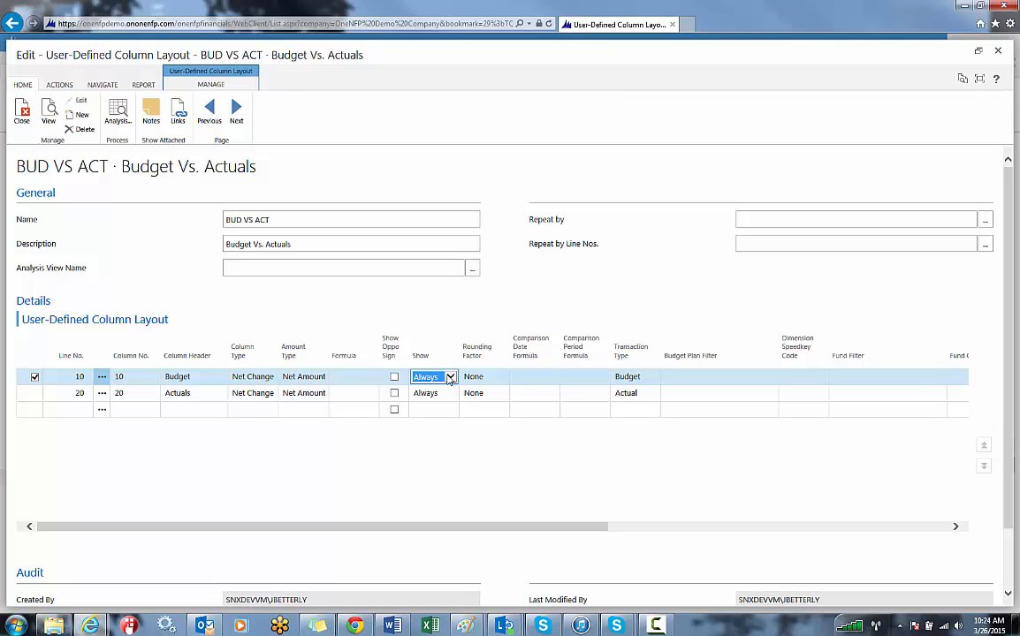
pyautogui.click(451, 377)
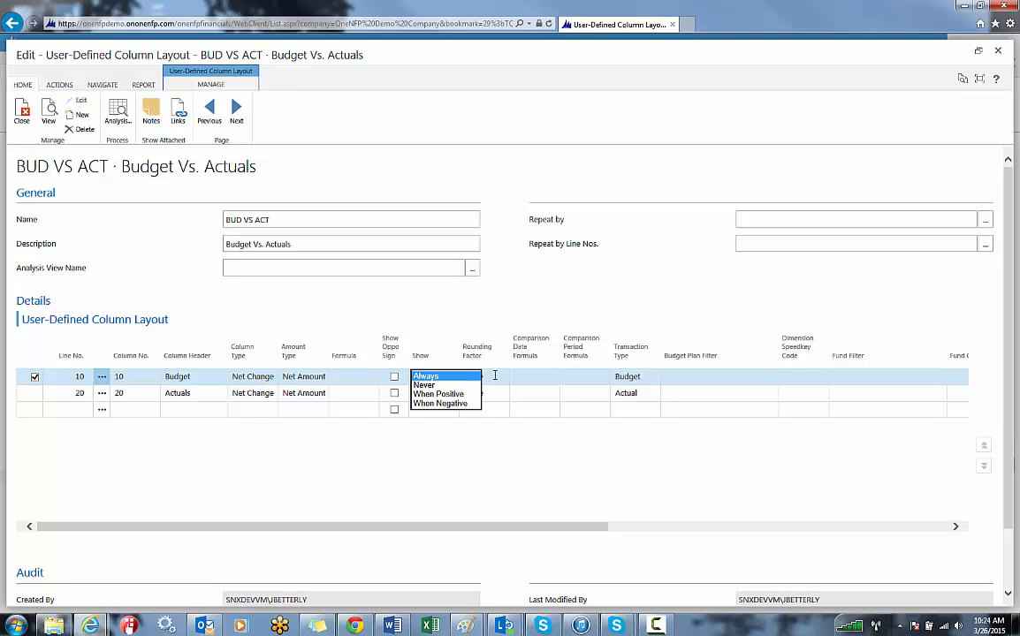
pyautogui.click(454, 376)
pyautogui.click(501, 378)
pyautogui.click(501, 377)
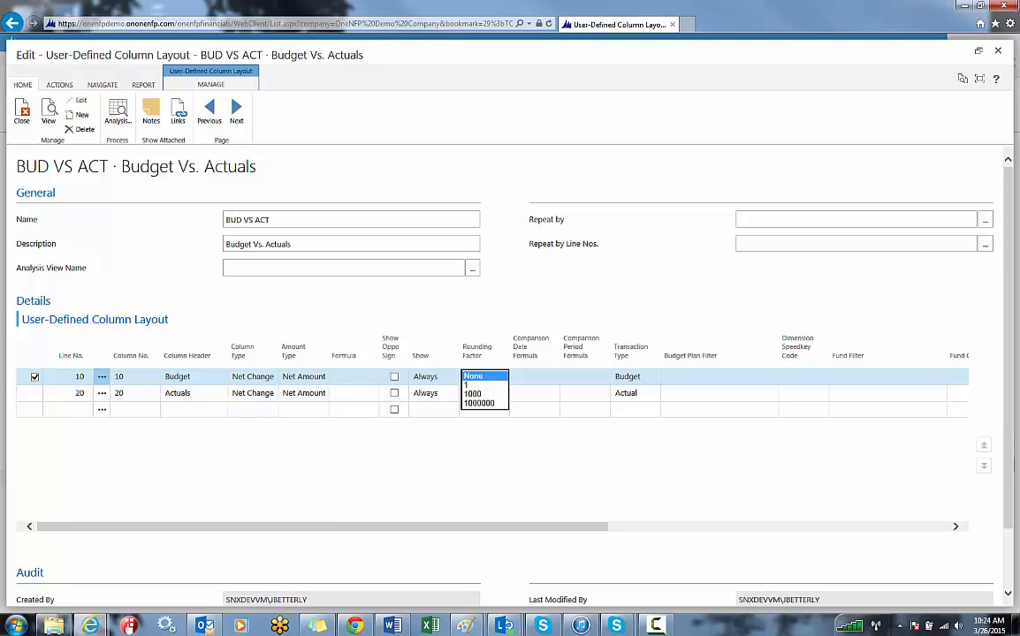
pyautogui.click(534, 375)
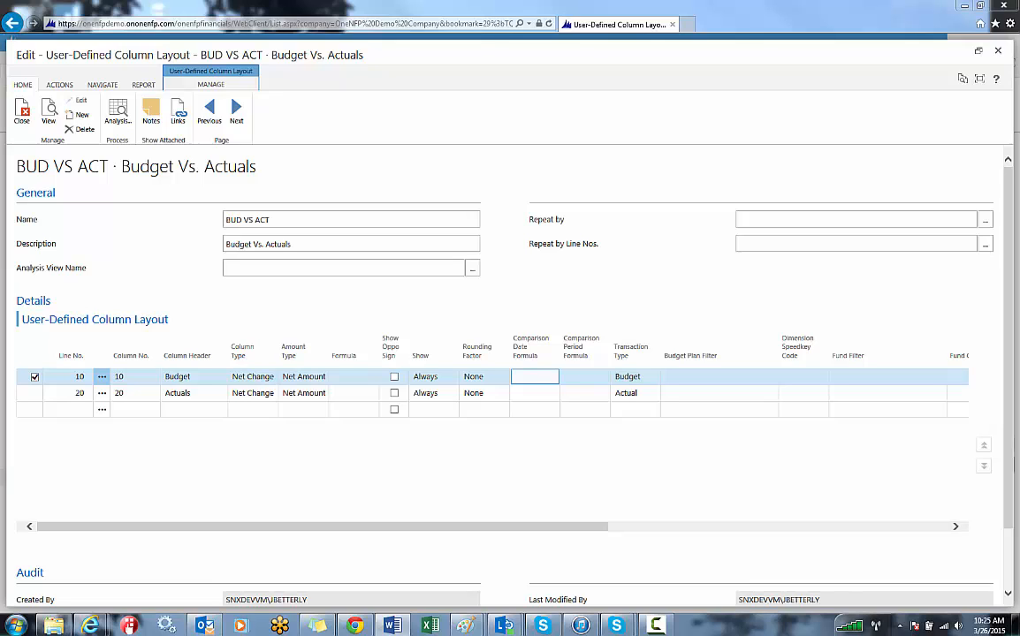
# Check the Budget line's Transaction Type and the dimension and account filter columns, then close the BUD VS ACT layout.
pyautogui.click(632, 377)
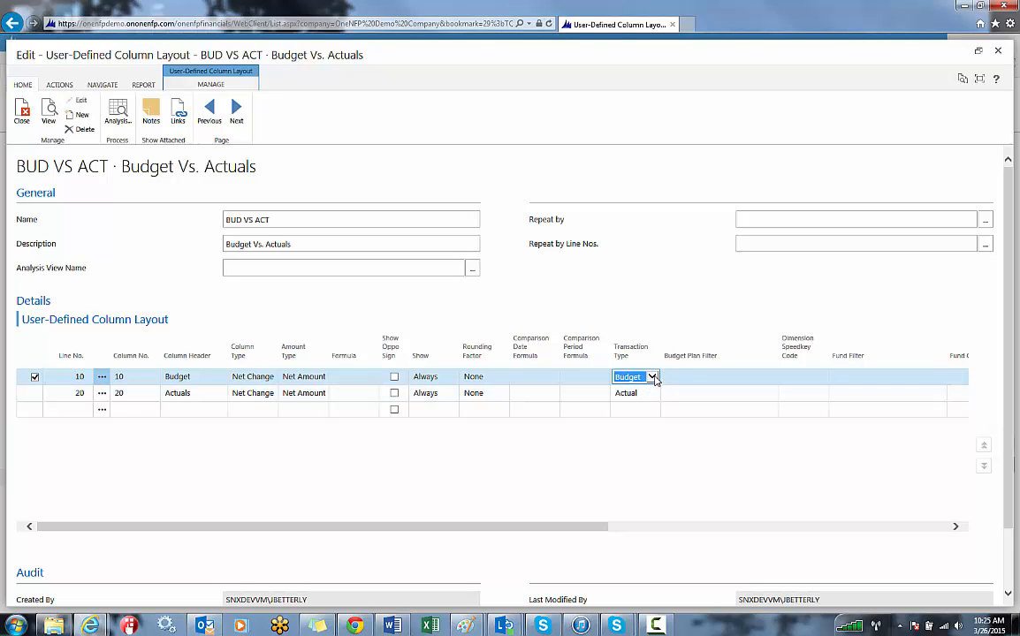
pyautogui.moveTo(594, 528); pyautogui.dragTo(805, 525)
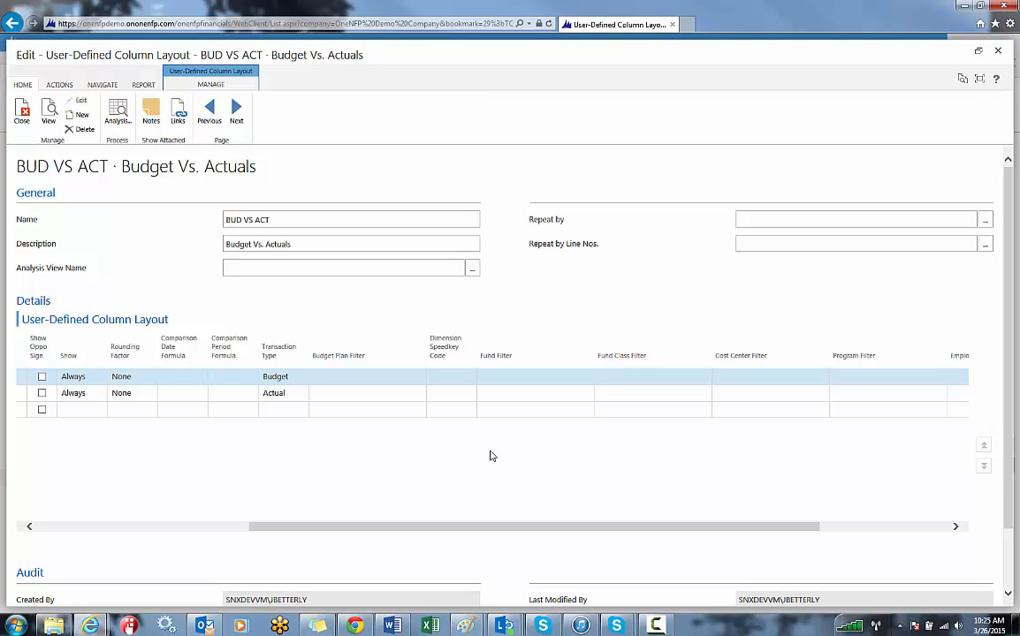
pyautogui.moveTo(814, 528); pyautogui.dragTo(932, 531)
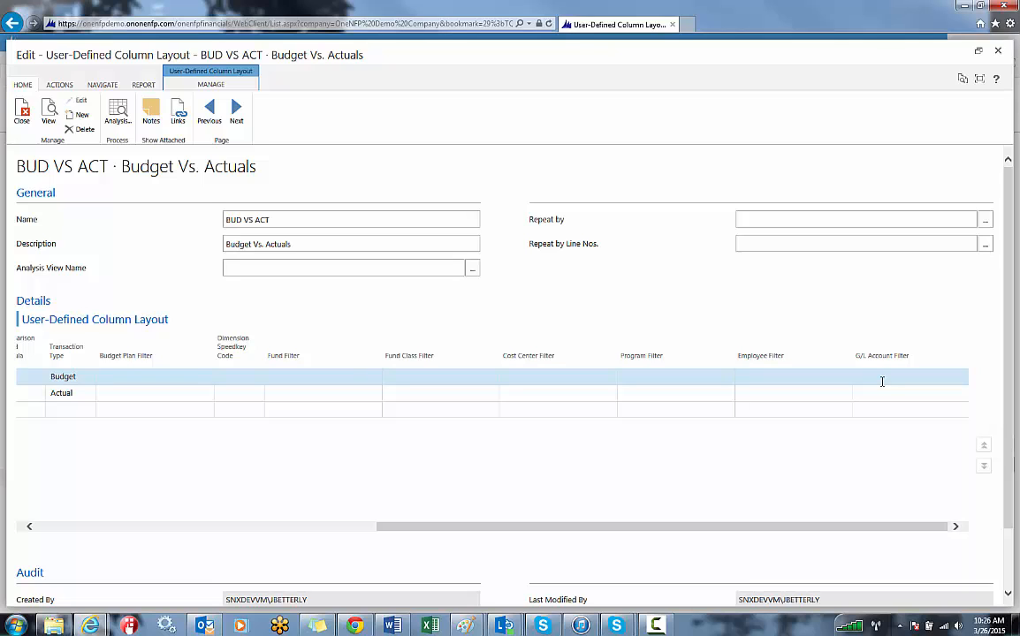
pyautogui.click(997, 55)
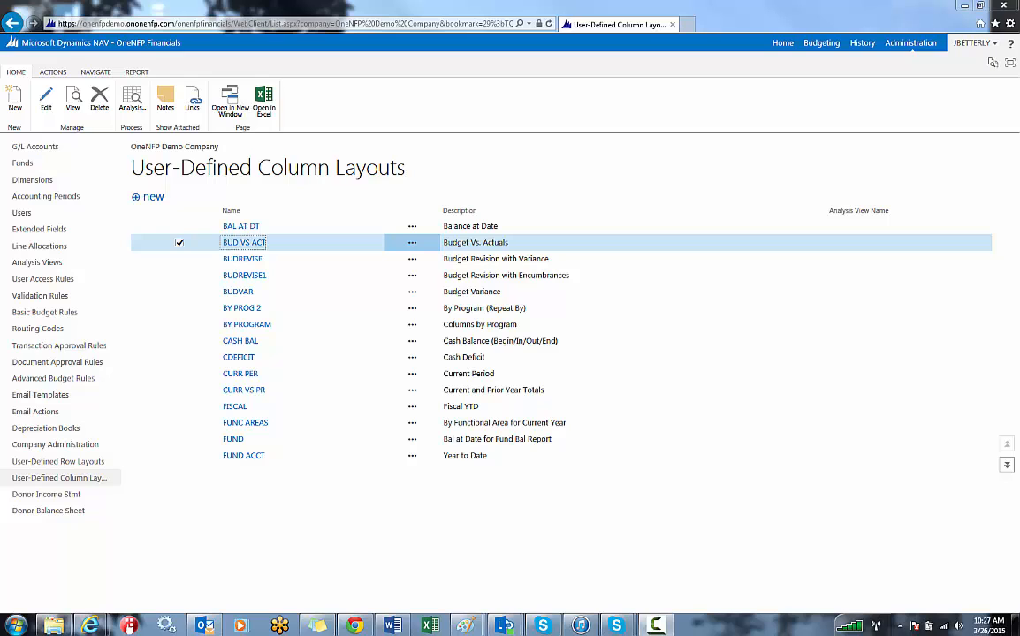
# Open the BAL AT DT column layout and examine its column types and the comparison date formulas of both Last Period lines.
pyautogui.click(250, 228)
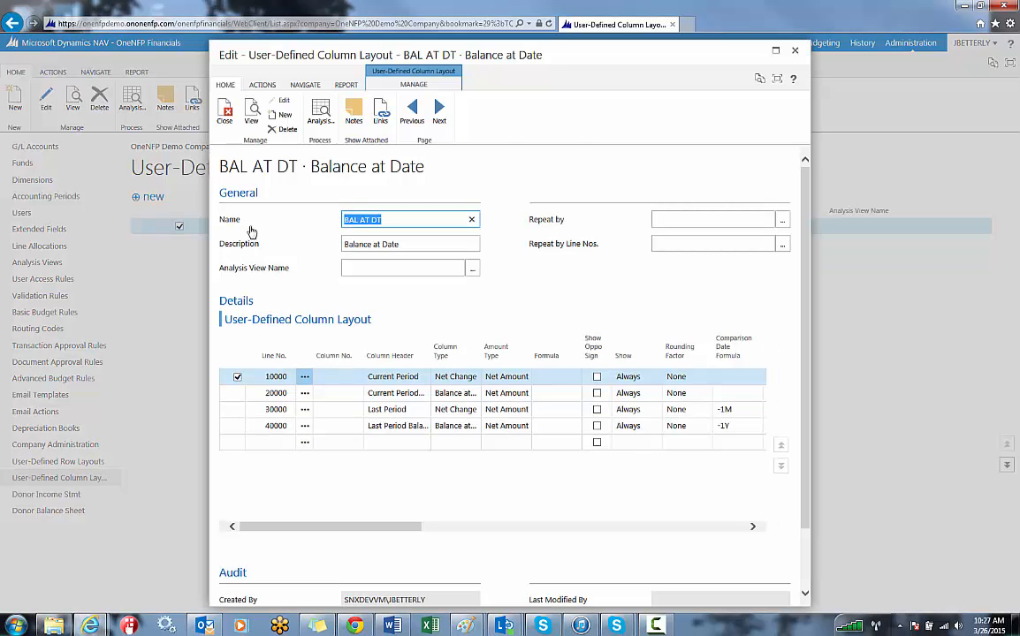
pyautogui.click(775, 53)
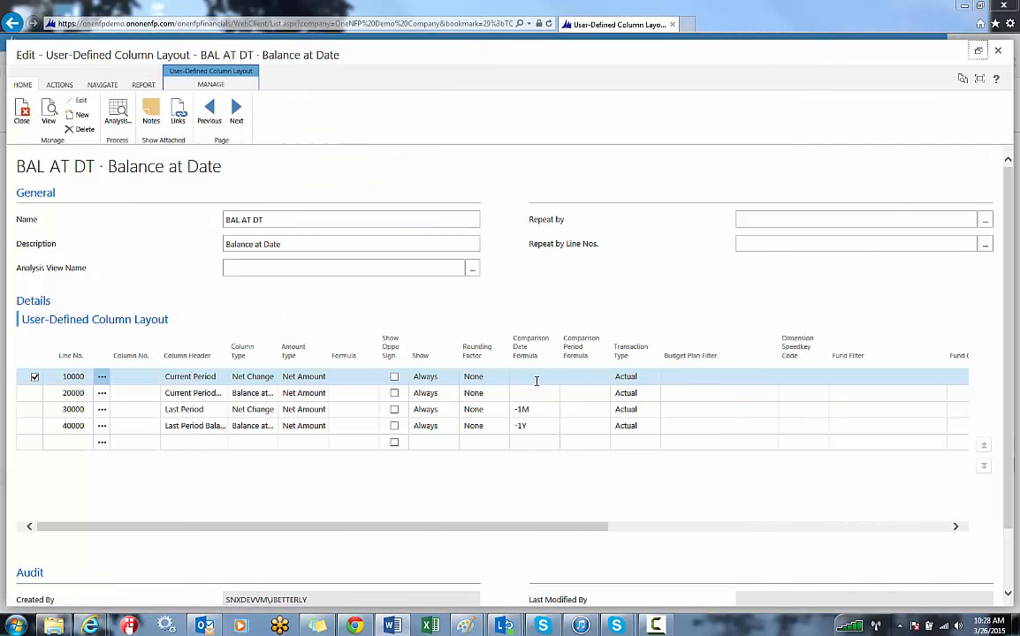
pyautogui.click(251, 392)
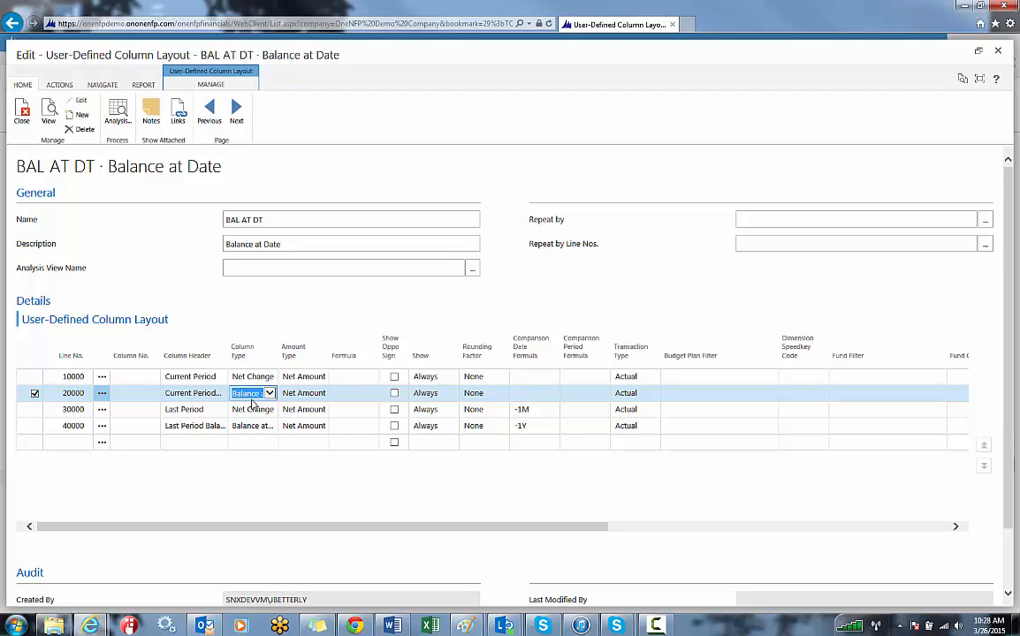
pyautogui.click(251, 409)
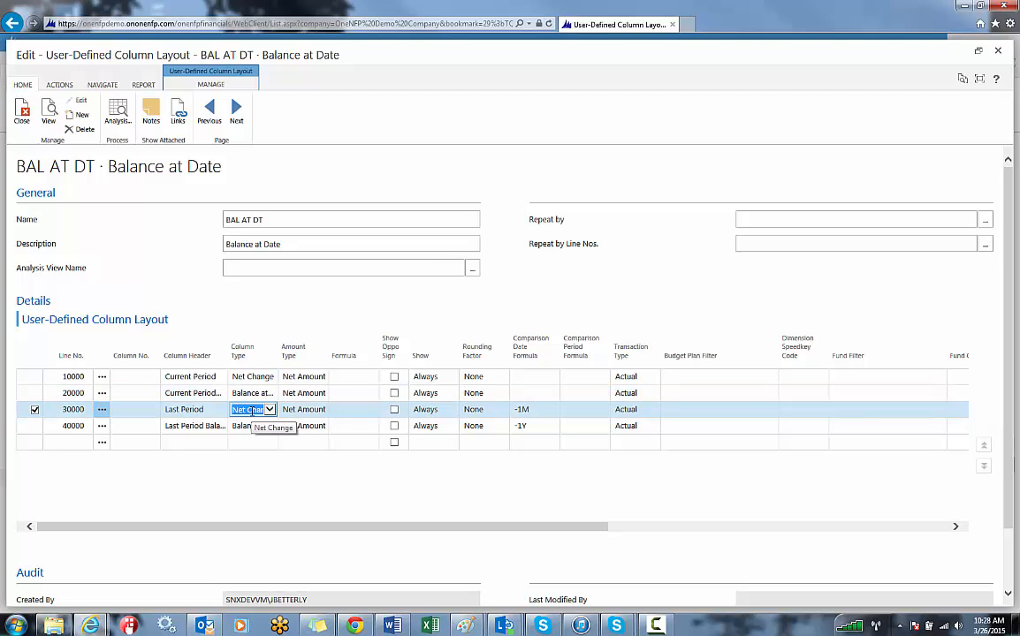
pyautogui.click(540, 412)
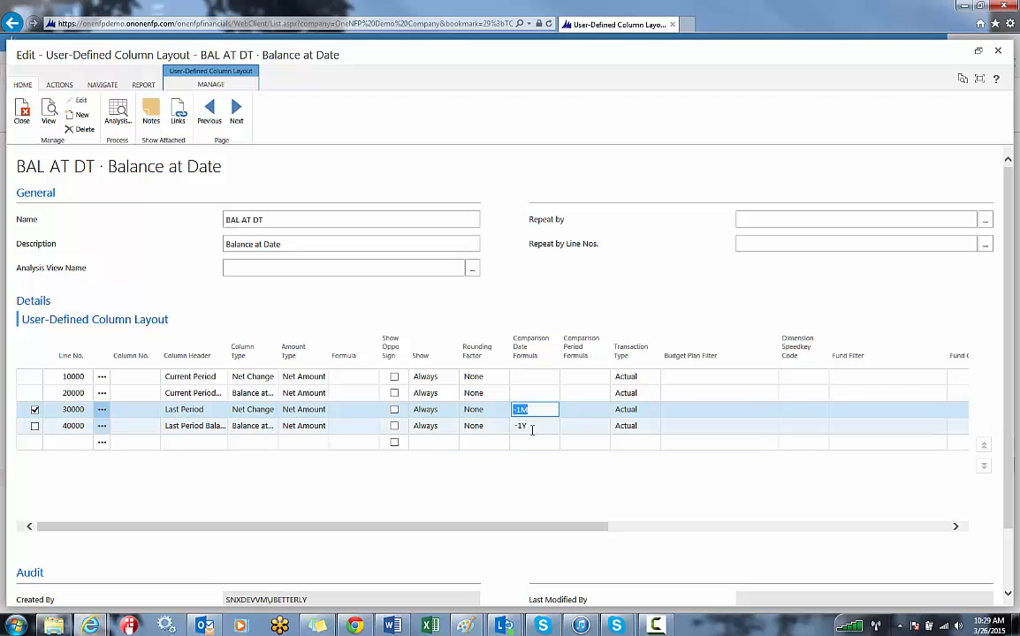
pyautogui.click(535, 426)
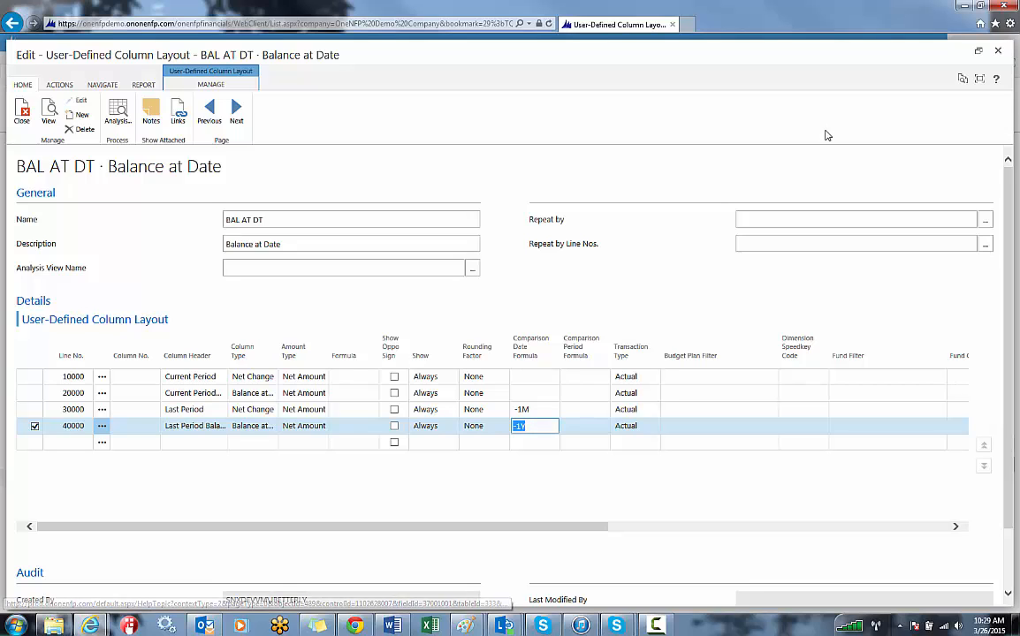
pyautogui.click(978, 55)
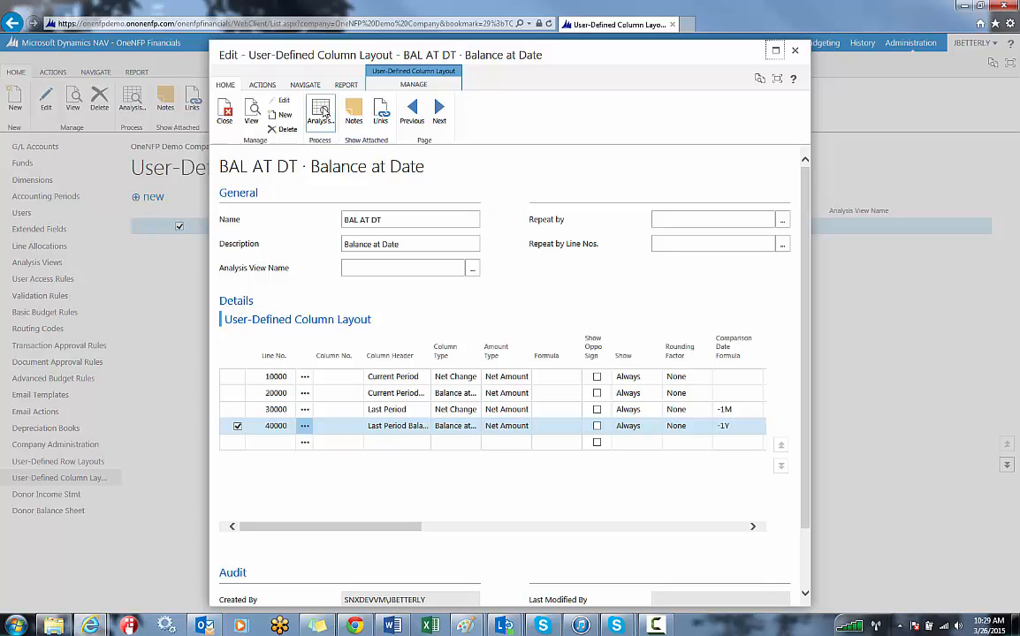
# Open the layout's analysis and inspect the filters behind the Last Period amount for Individual Contributions.
pyautogui.click(320, 111)
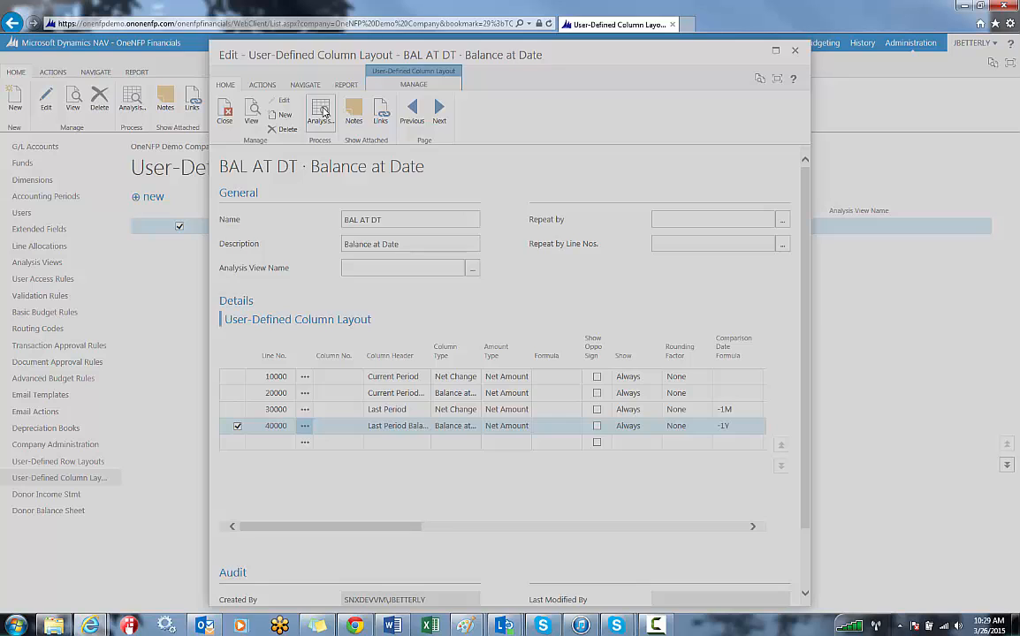
pyautogui.scroll(-3, 579, 430)
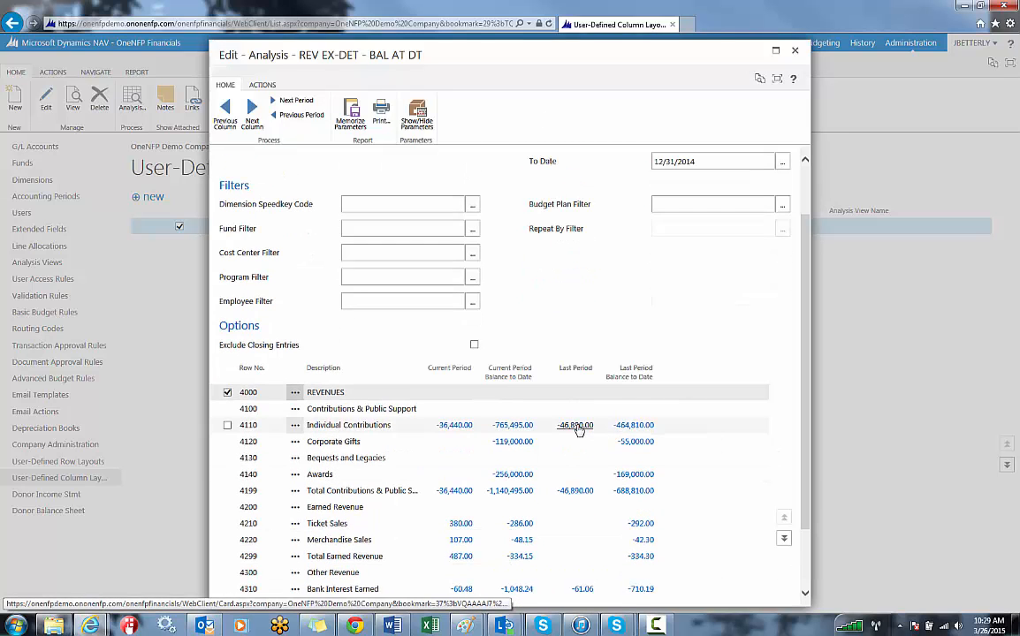
pyautogui.click(579, 428)
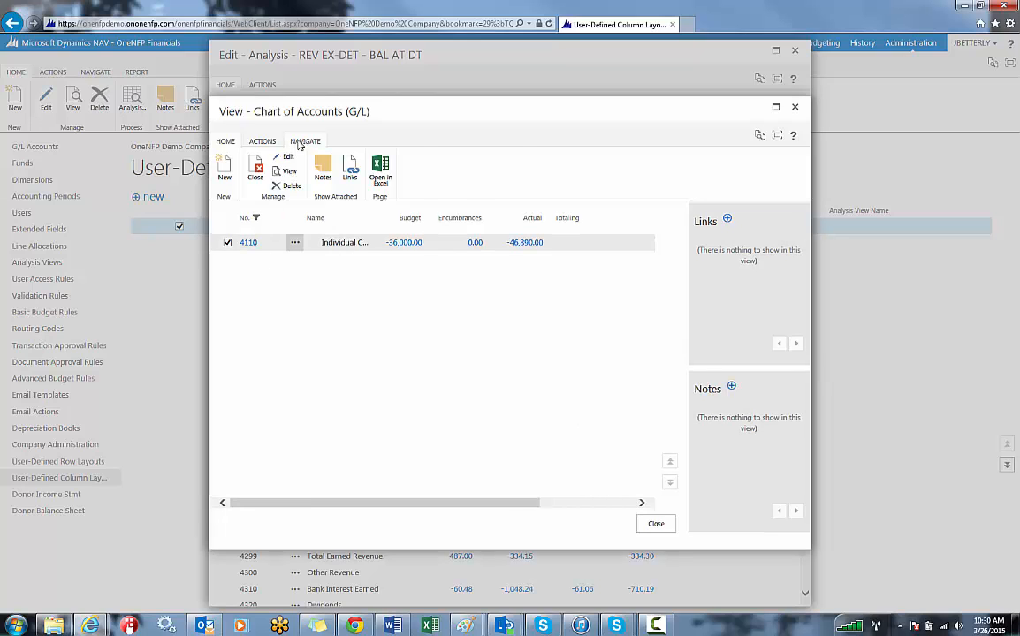
pyautogui.click(301, 142)
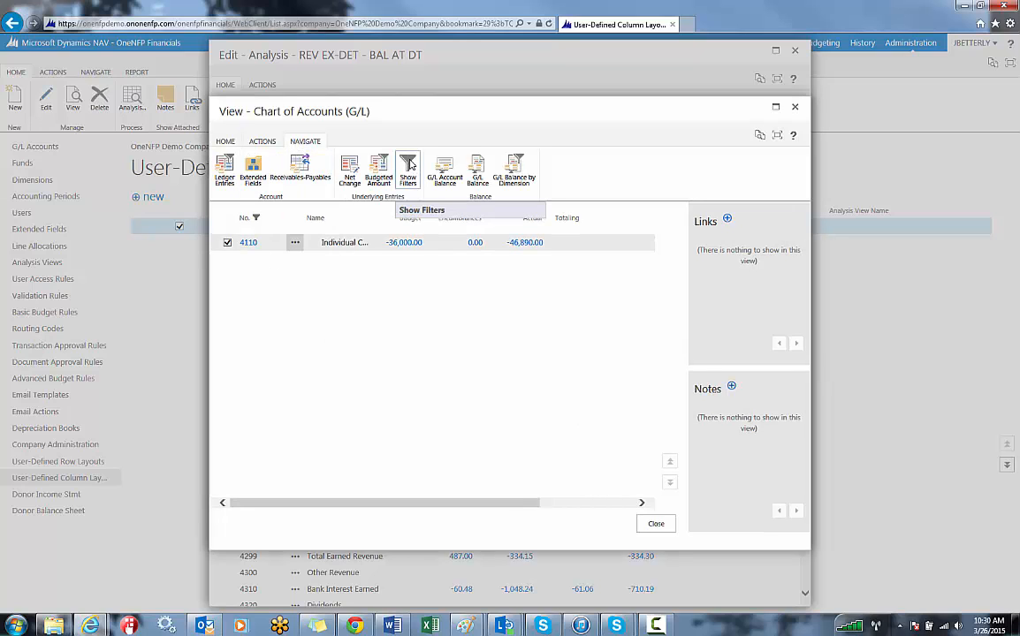
pyautogui.click(409, 164)
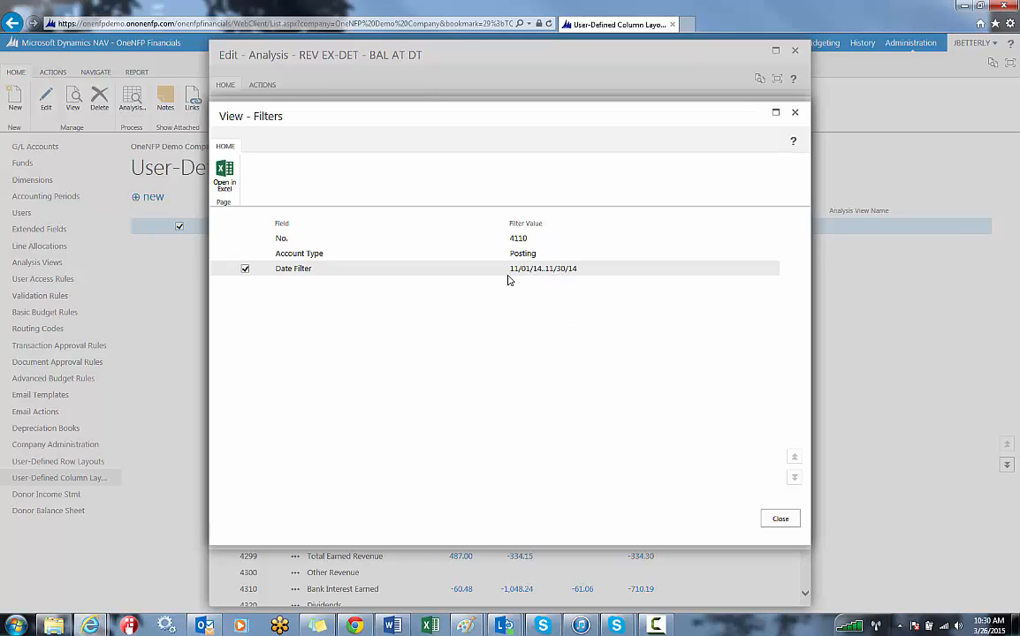
pyautogui.click(782, 522)
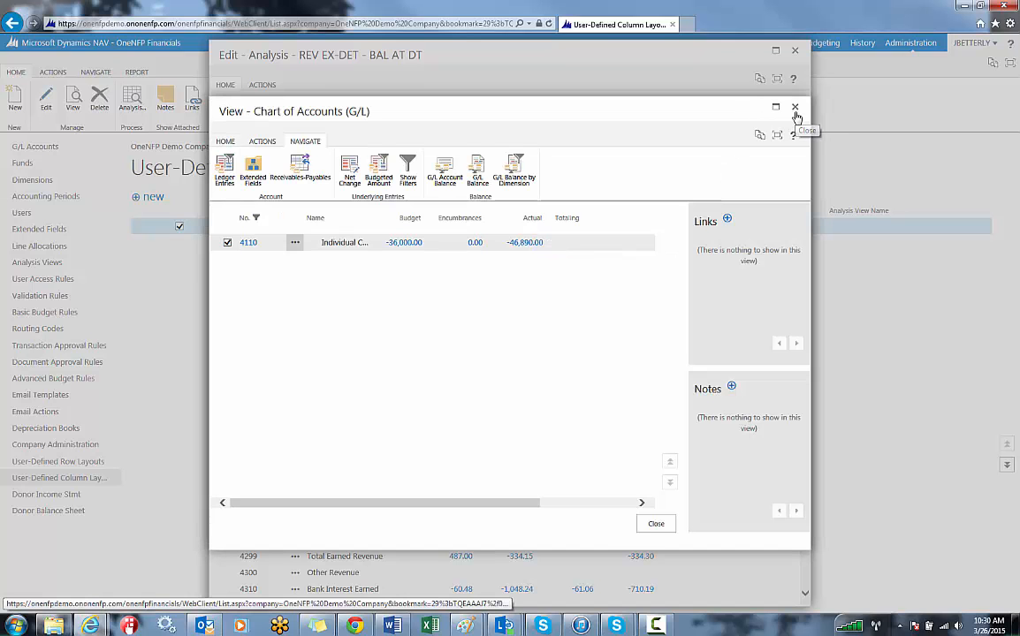
# Close the filtered chart of accounts, the BAL AT DT analysis and the layout to return to the column layouts list.
pyautogui.click(794, 114)
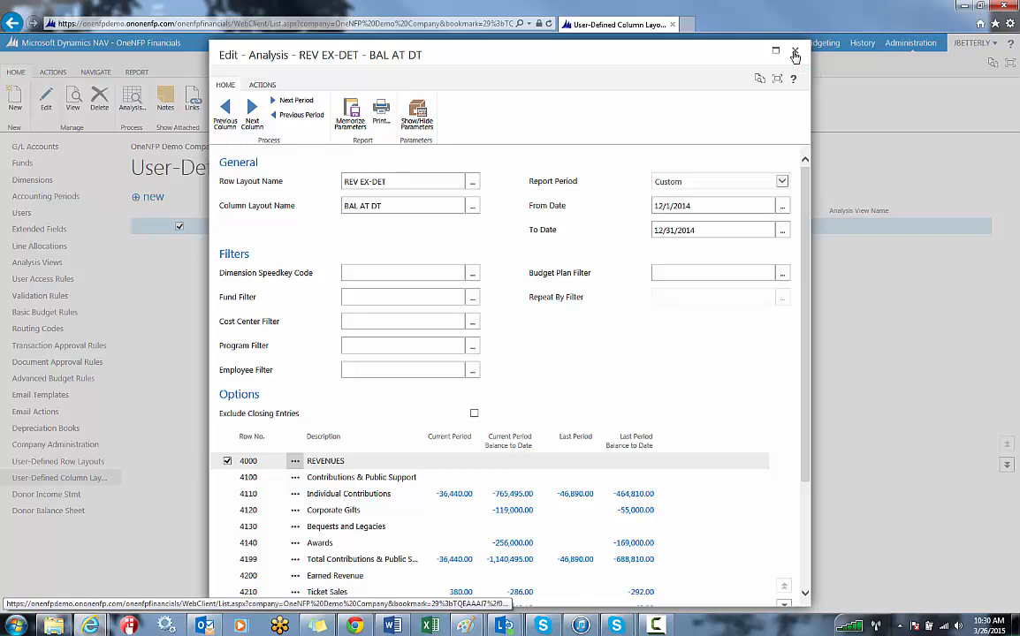
pyautogui.click(794, 55)
pyautogui.click(795, 53)
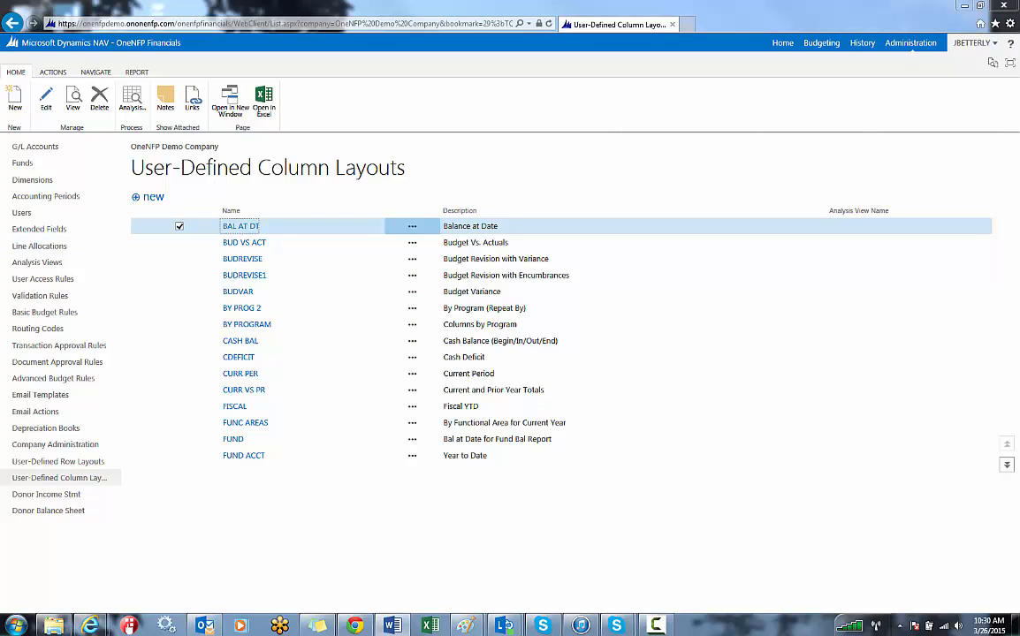
# Open the BUDREVISE column layout in a maximized window and examine its Net Budget, Year to Date, Variance and % lines, including the variance formulas.
pyautogui.click(249, 263)
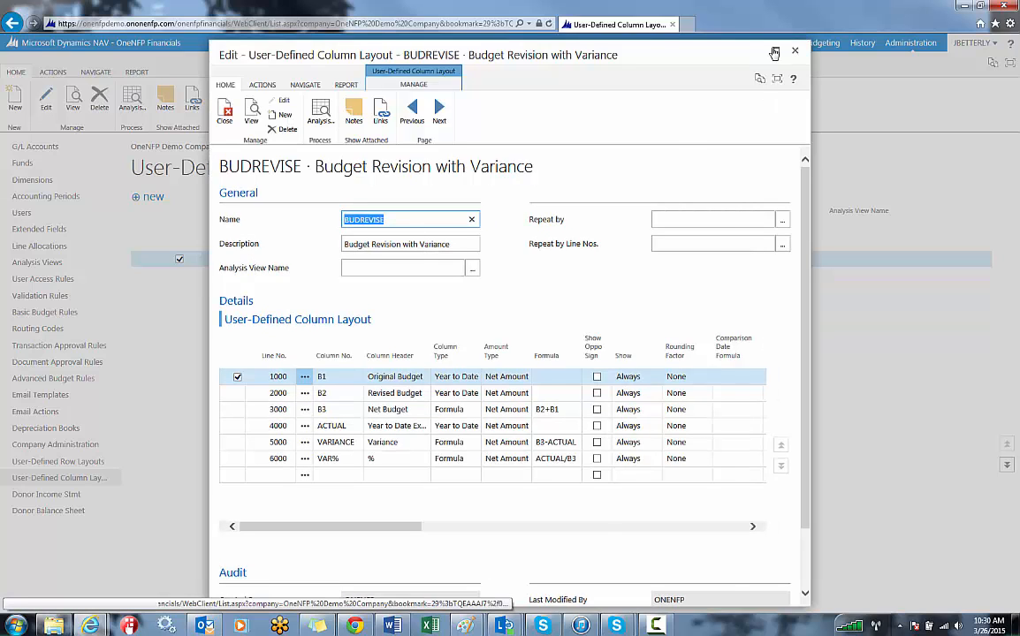
pyautogui.click(767, 52)
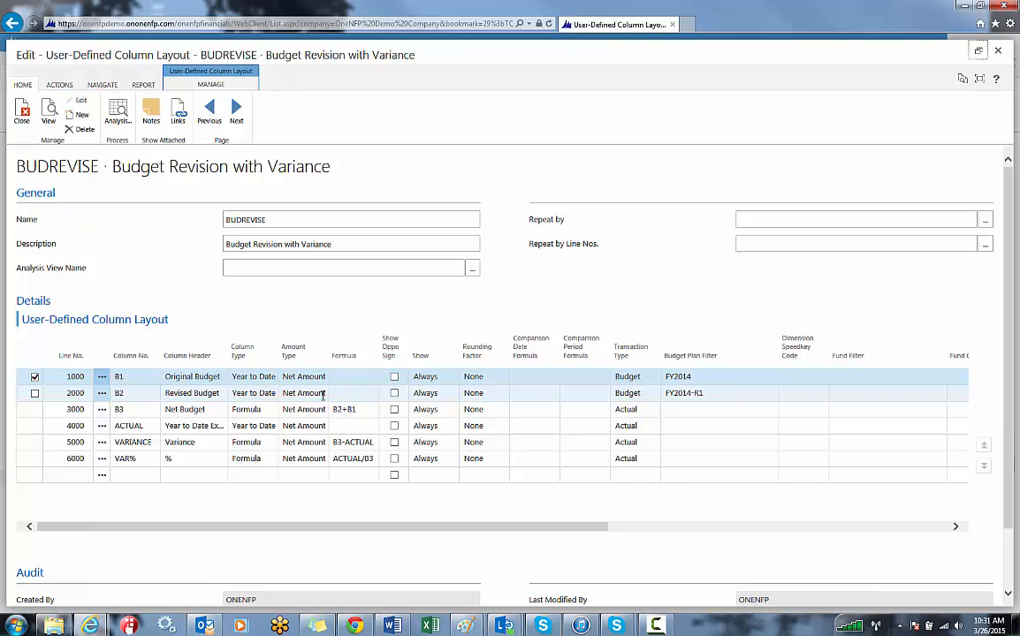
pyautogui.click(191, 410)
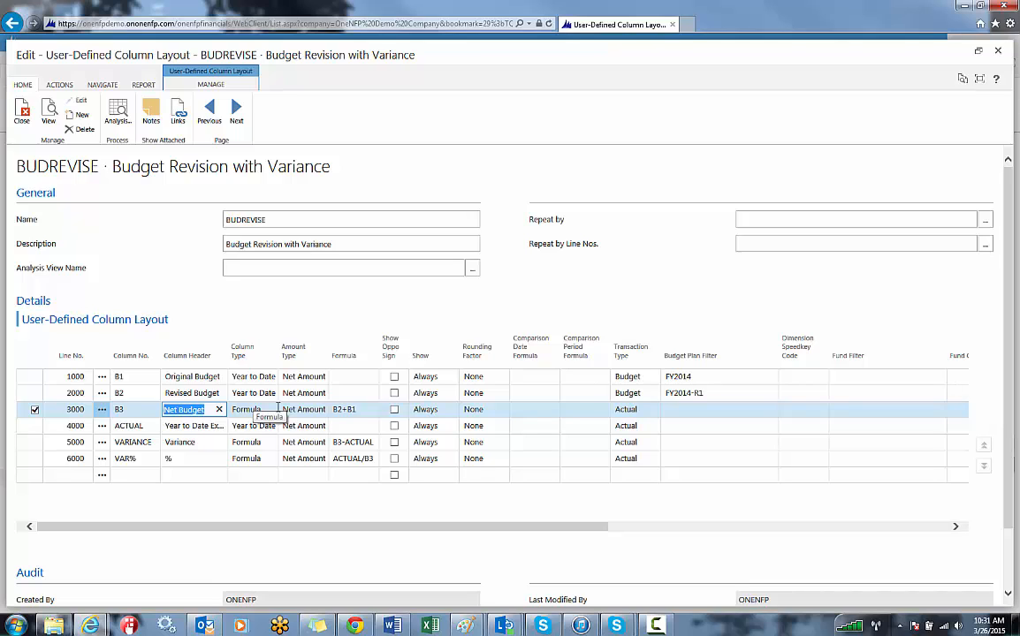
pyautogui.click(185, 428)
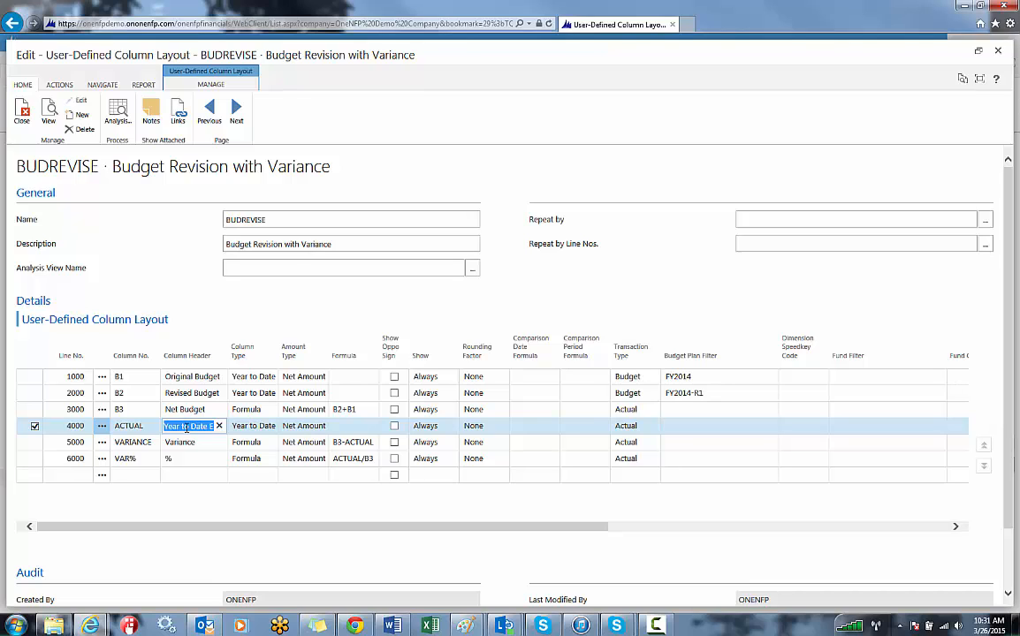
pyautogui.click(371, 442)
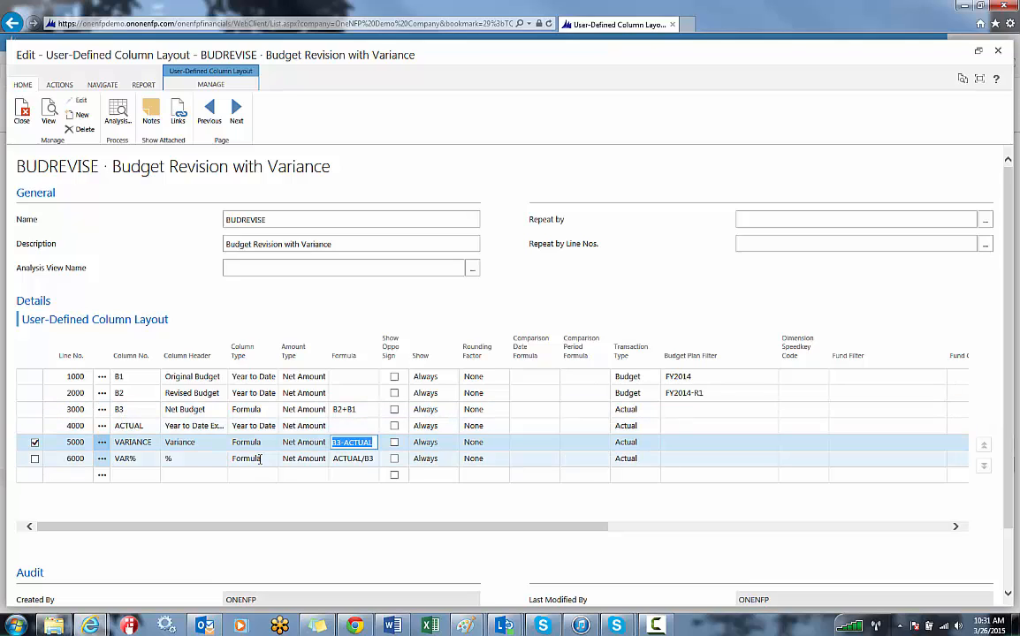
pyautogui.click(309, 460)
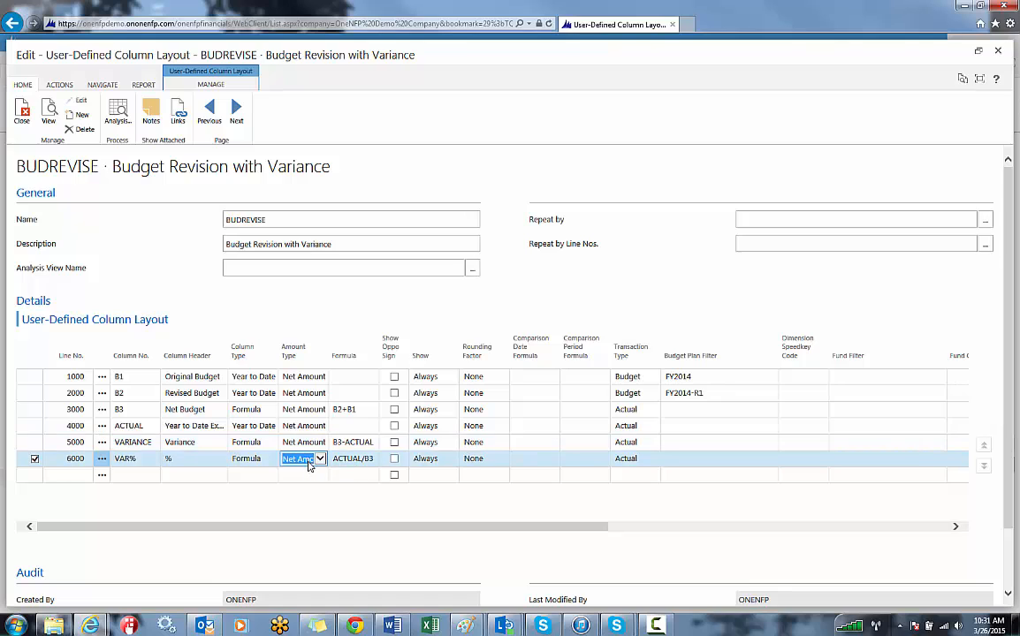
pyautogui.click(355, 462)
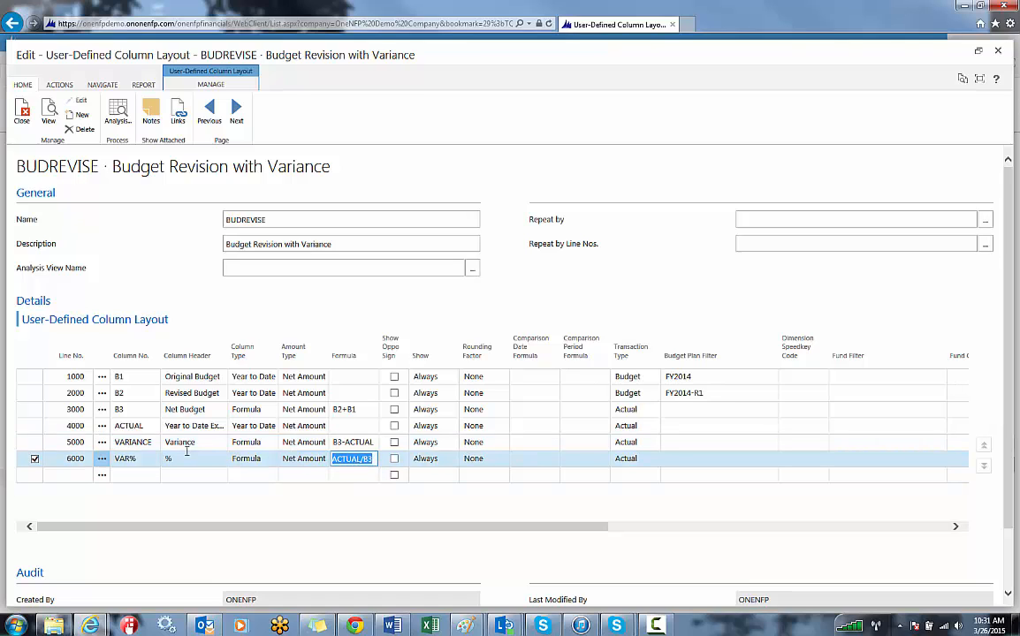